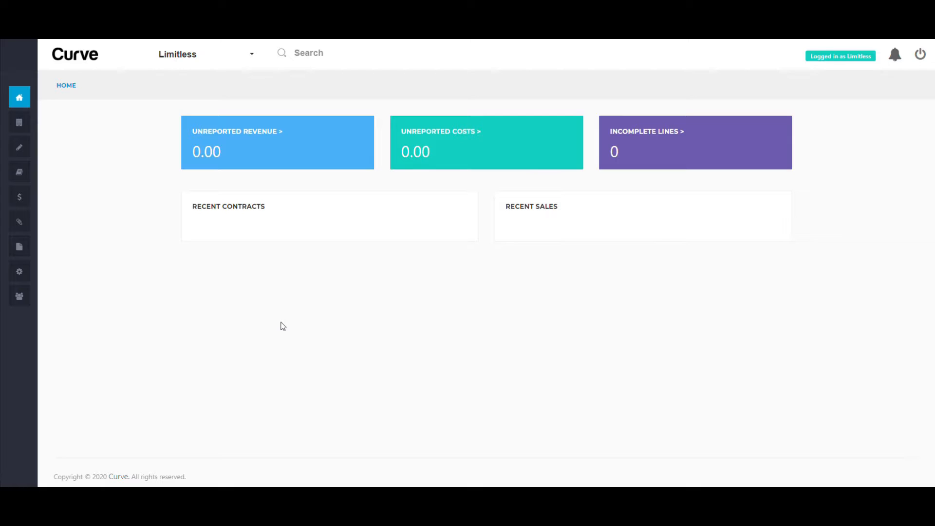
# Open the general settings and set the company name to Limitless
pyautogui.click(30, 276)
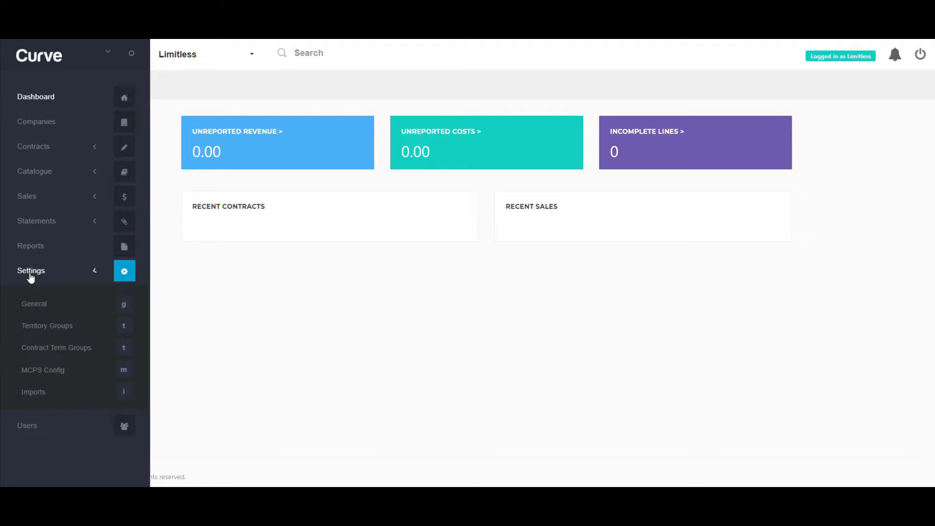
pyautogui.click(38, 307)
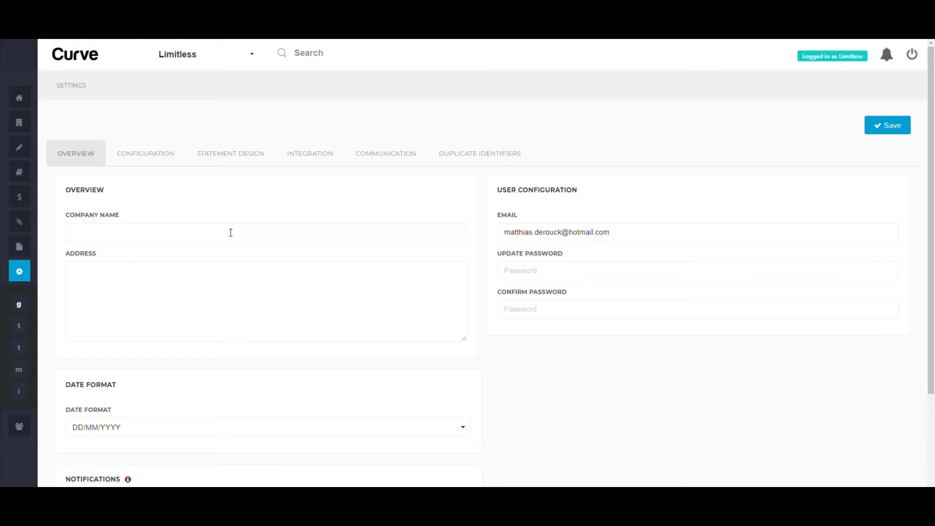
pyautogui.click(231, 233)
pyautogui.write('Limitless')
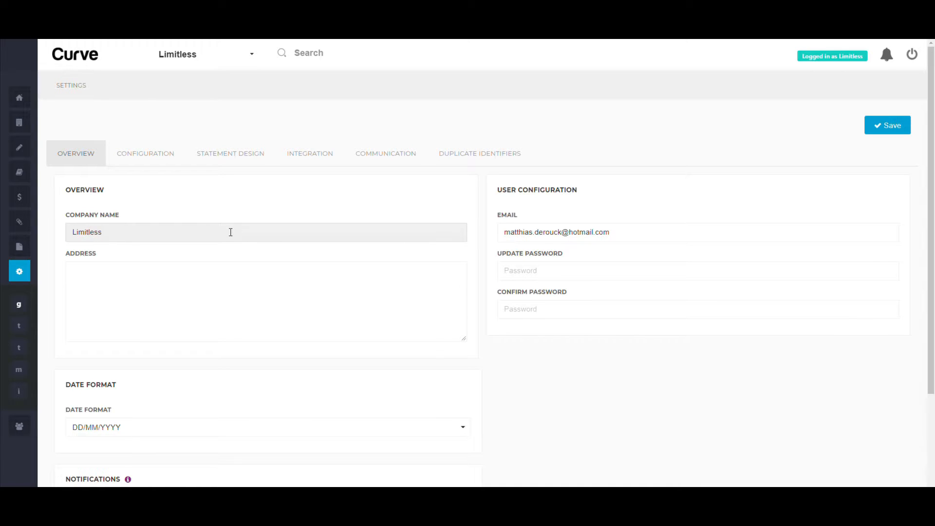
# Fill in the company's postal address and choose DD/MM/YYYY as the date format
pyautogui.press('Tab')
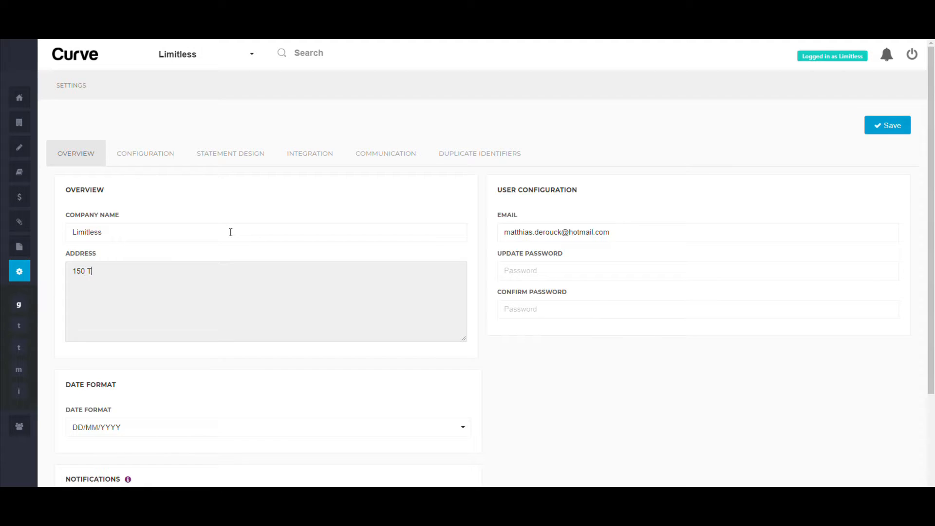
pyautogui.press('Return')
pyautogui.write('London')
pyautogui.click(447, 428)
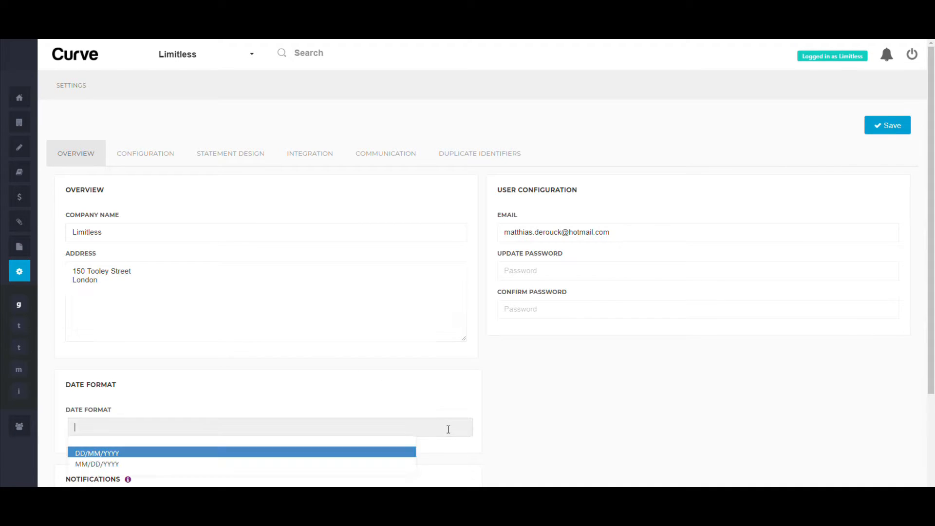
pyautogui.click(406, 454)
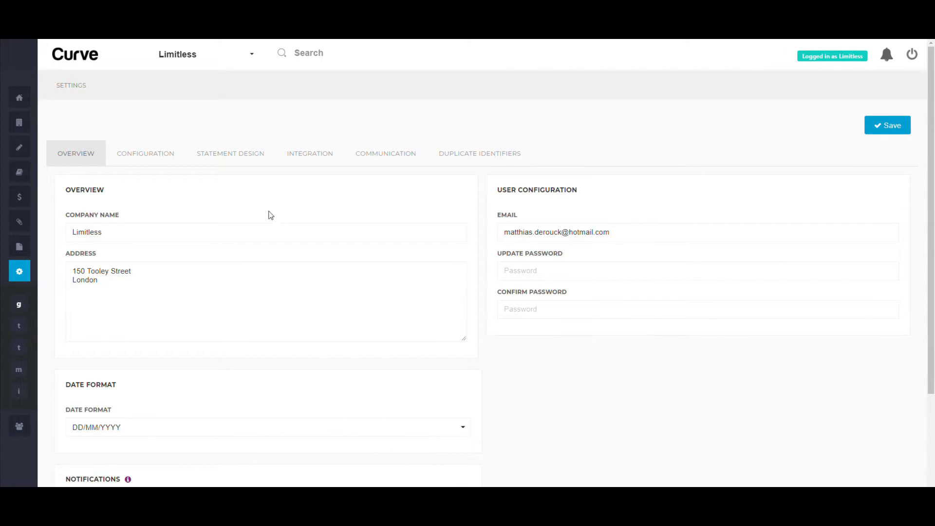
# In the configuration settings, set the currency symbol to £
pyautogui.click(154, 152)
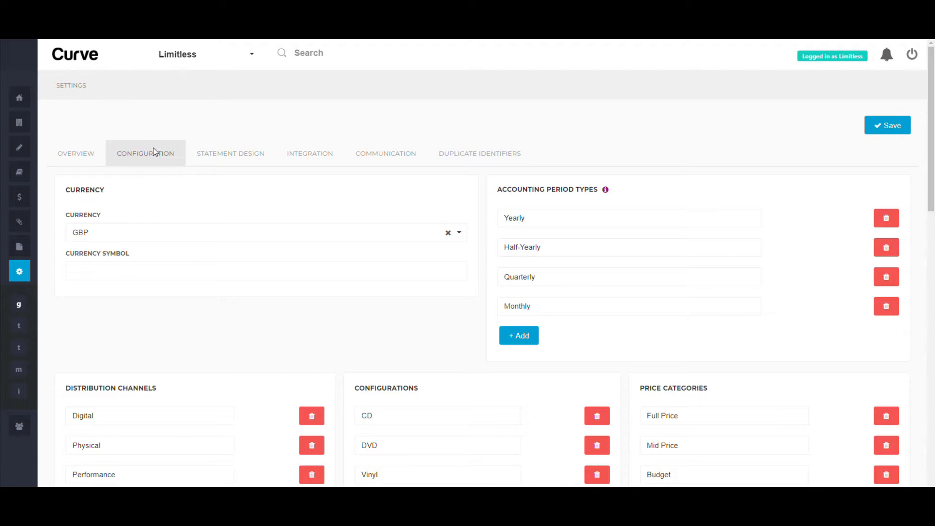
pyautogui.click(144, 275)
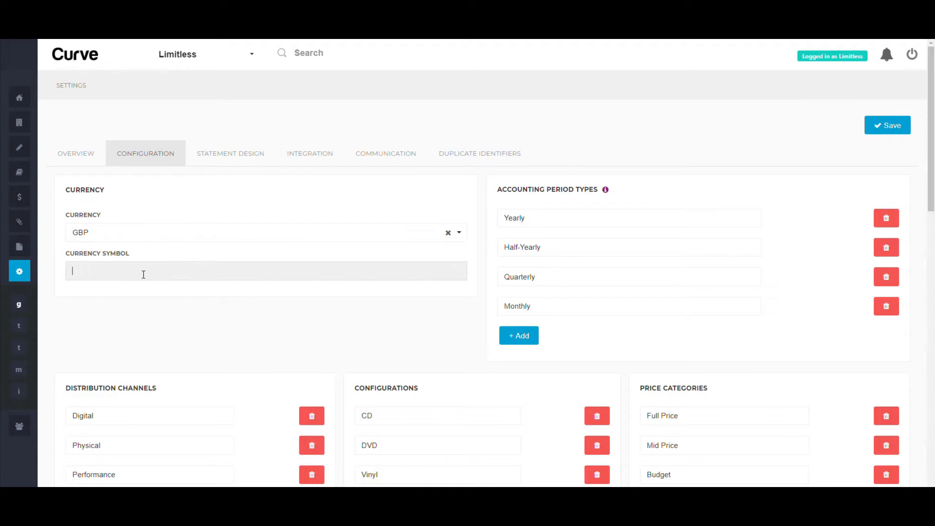
pyautogui.write('£')
# Delete the Premium Stream and Ad-Funded Stream entries from the Configurations list
pyautogui.scroll(-6, 143, 308)
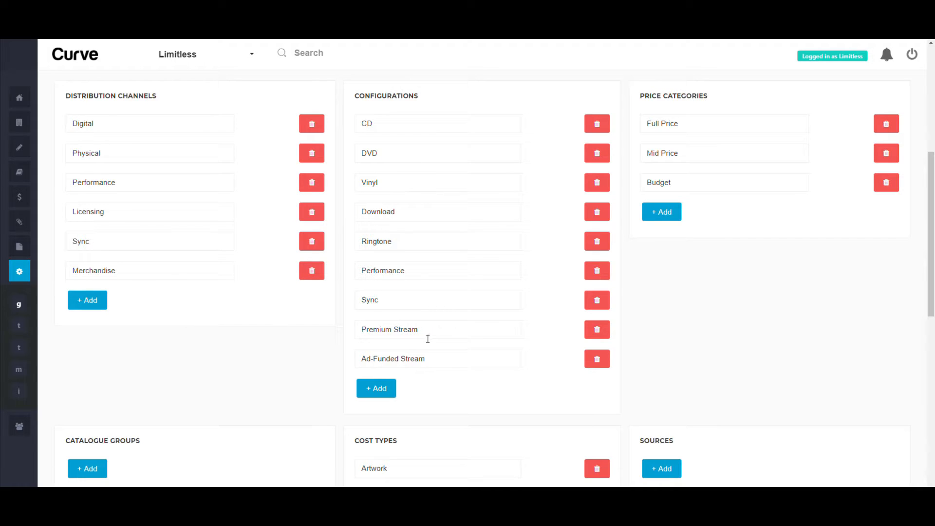
pyautogui.moveTo(432, 336); pyautogui.dragTo(392, 330)
pyautogui.moveTo(444, 364); pyautogui.dragTo(314, 354)
pyautogui.click(438, 364)
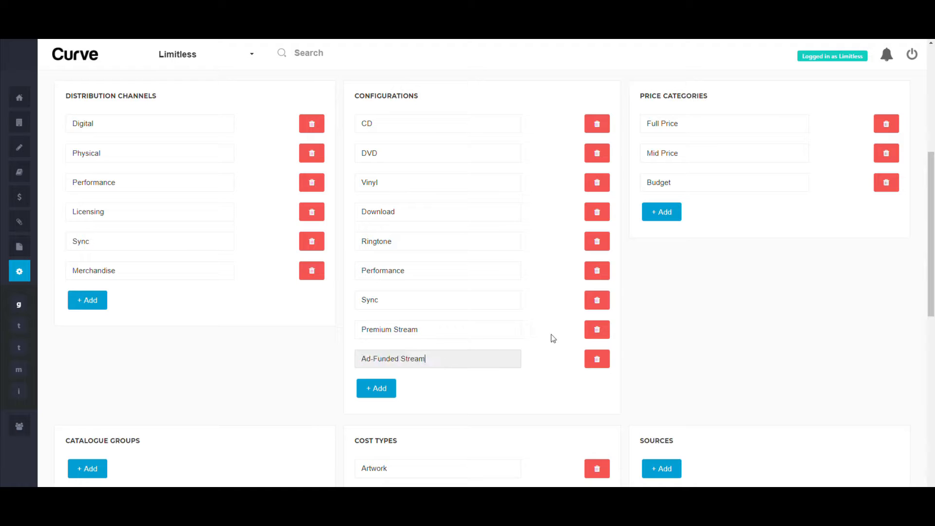
pyautogui.click(598, 332)
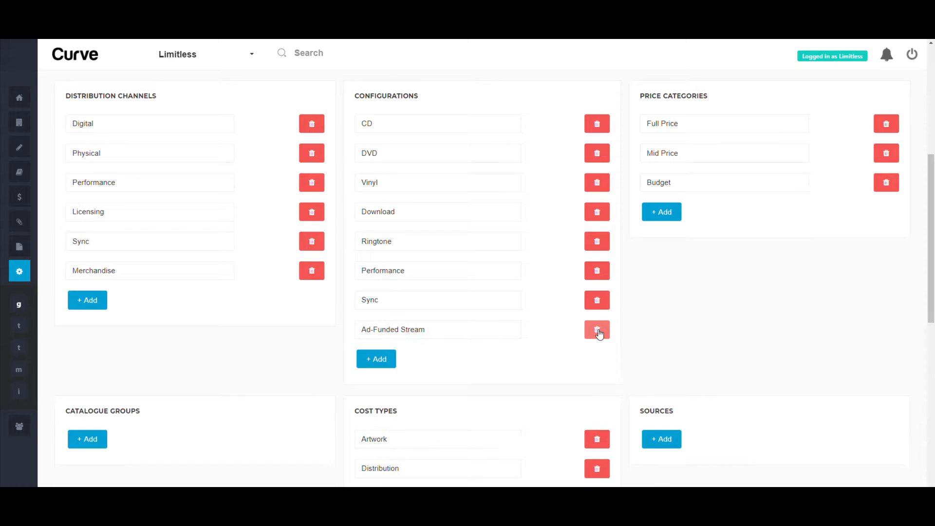
pyautogui.click(599, 332)
# Add a new entry named Stream to the Configurations list
pyautogui.click(390, 334)
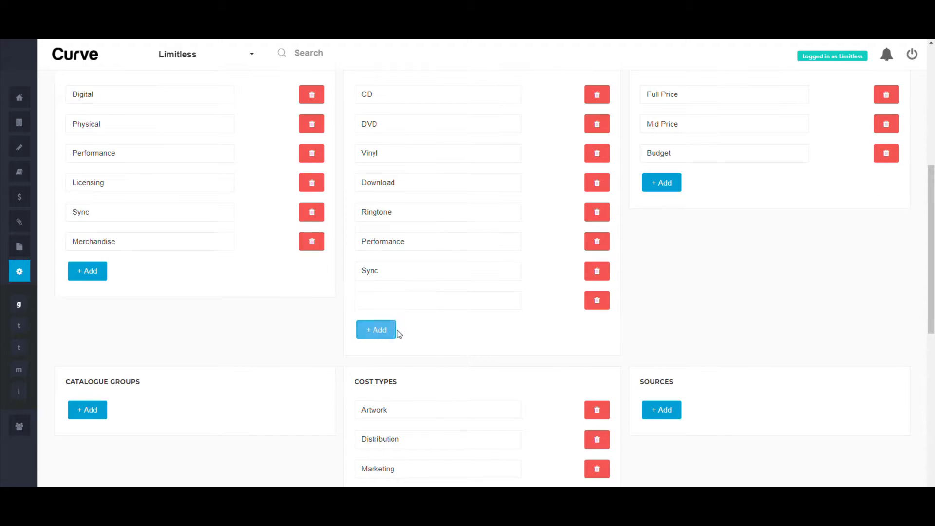
pyautogui.click(396, 308)
pyautogui.write('Stream')
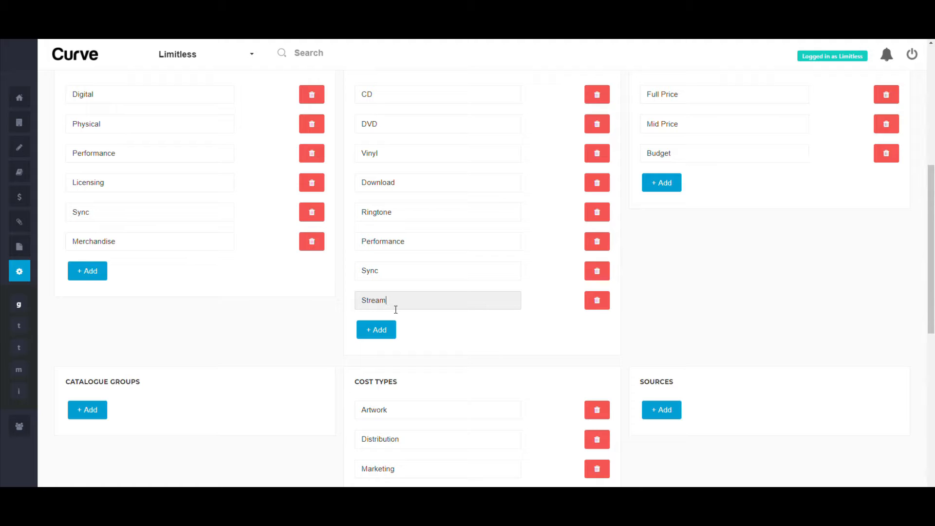
pyautogui.click(649, 306)
# Review the remaining configuration lists, and enter the contact's e-mail as the email for statements in the statement design settings
pyautogui.scroll(1, 649, 306)
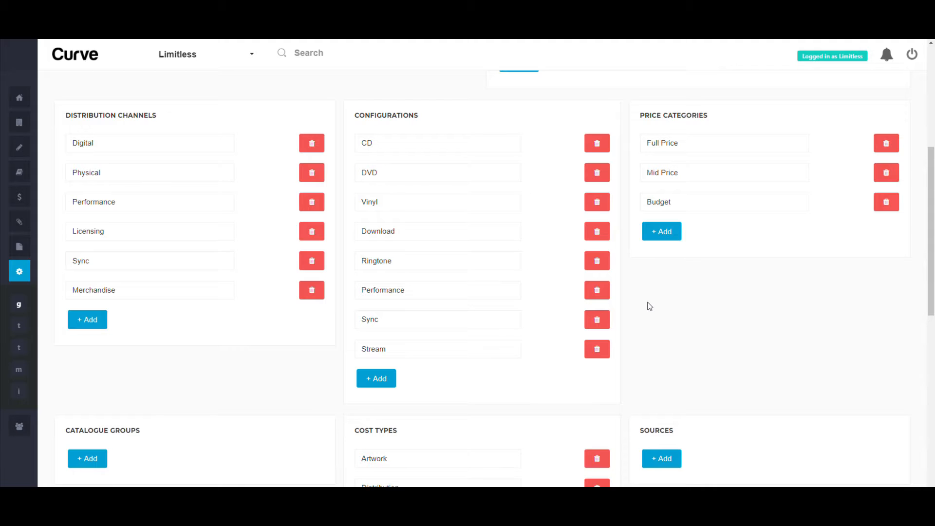
pyautogui.scroll(-7, 305, 365)
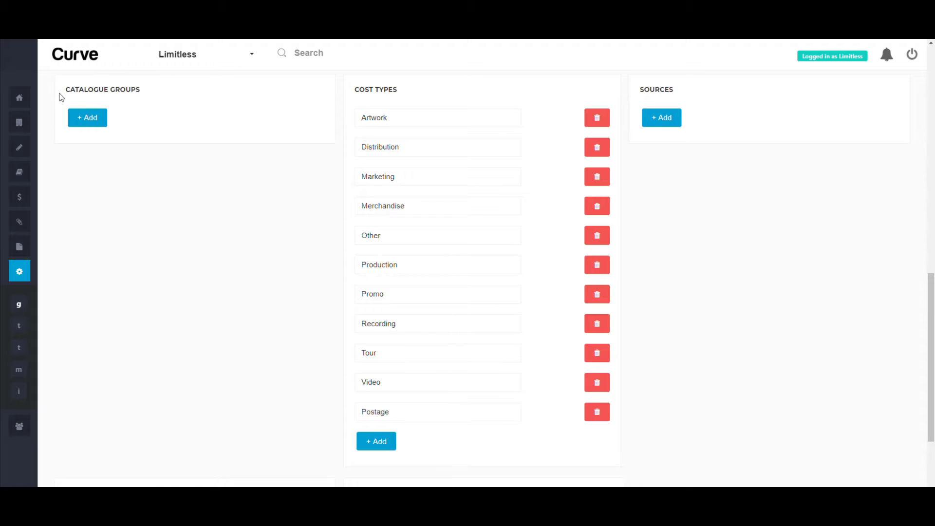
pyautogui.scroll(-3, 174, 234)
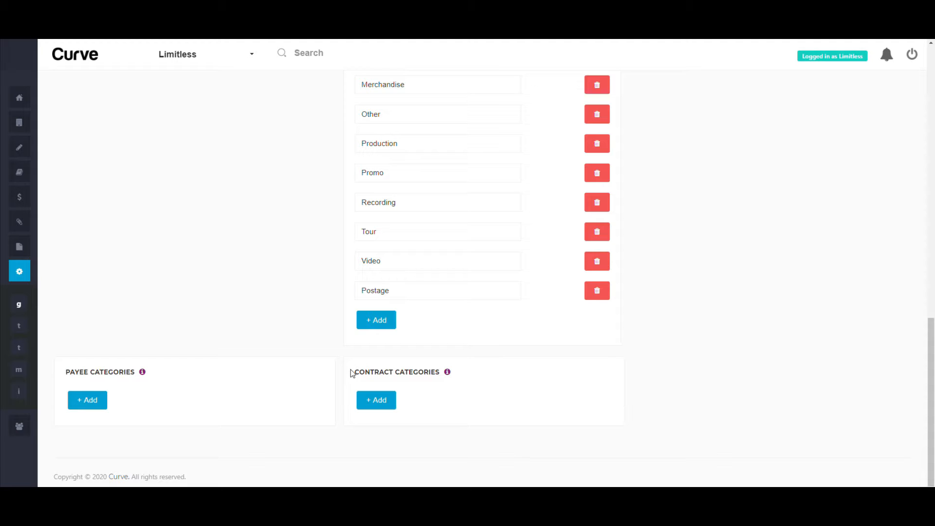
pyautogui.scroll(10, 351, 372)
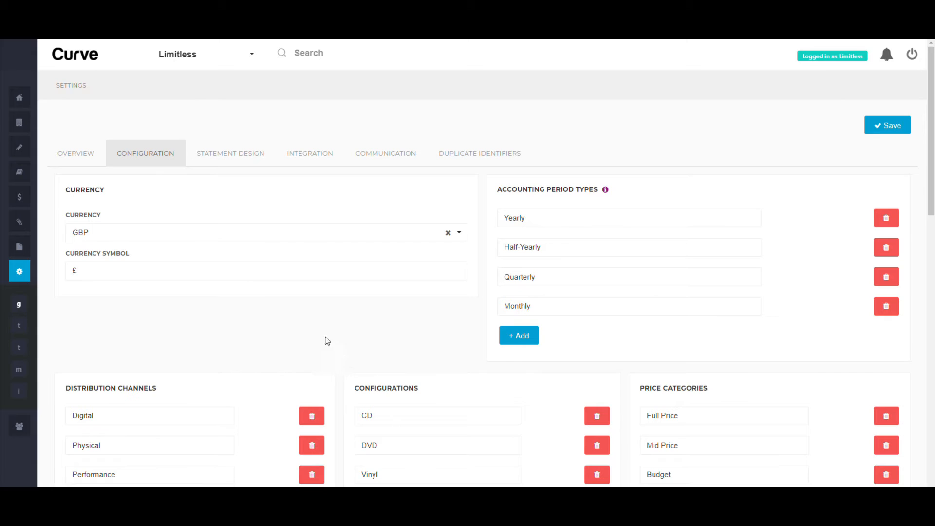
pyautogui.click(249, 154)
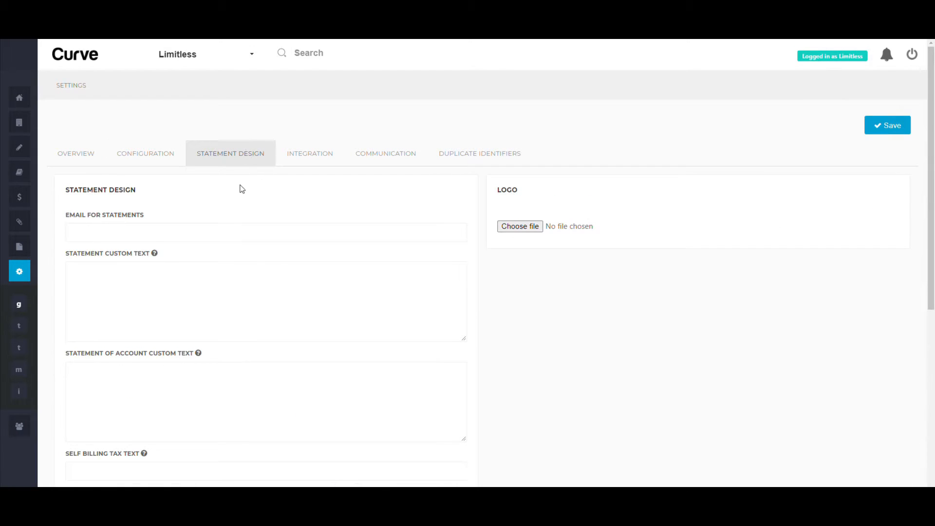
pyautogui.click(247, 233)
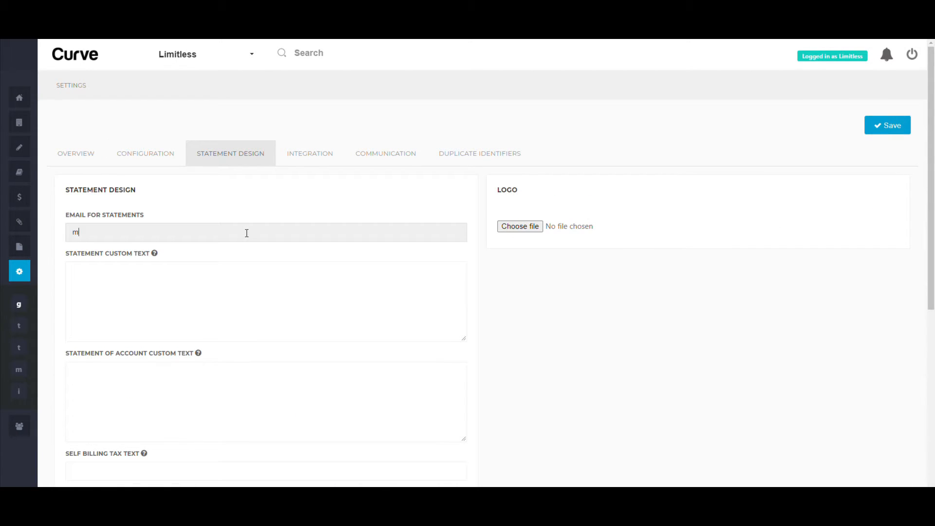
pyautogui.press('Tab')
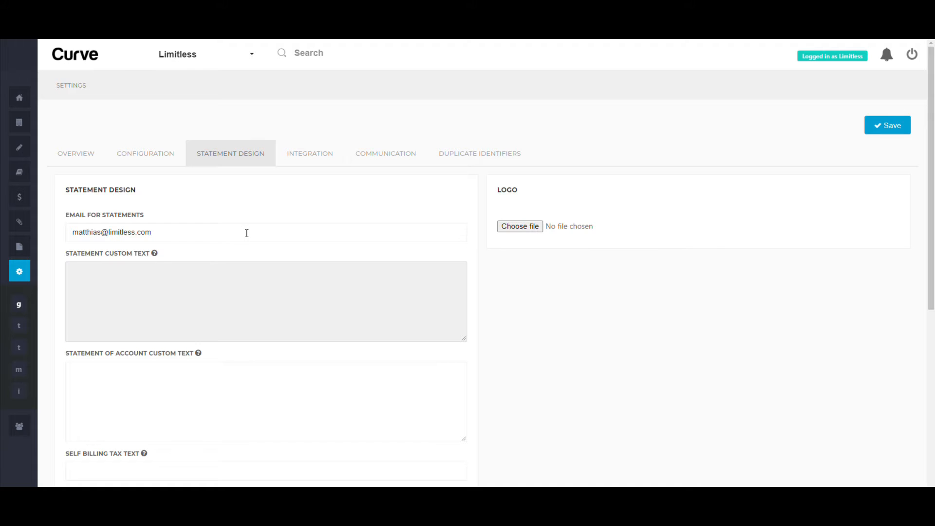
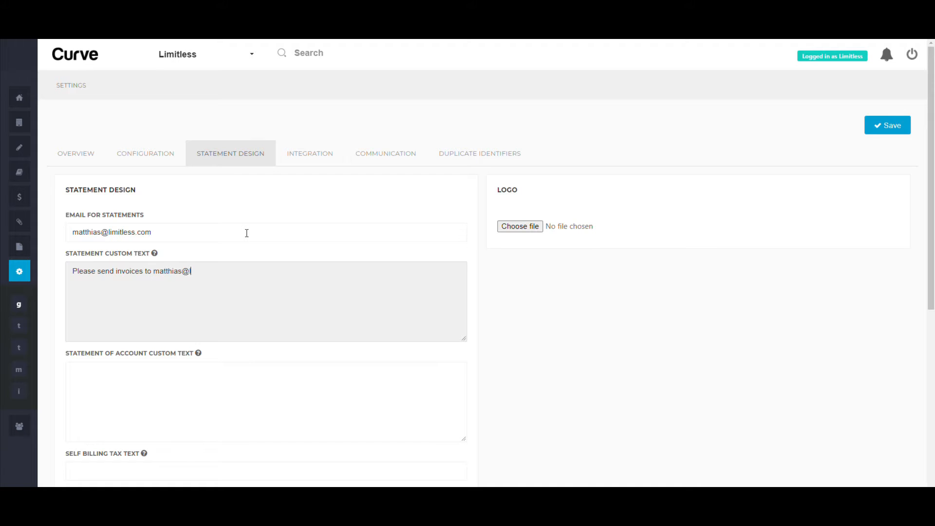
# Copy the whole statement custom text into the statement of account custom text
pyautogui.hotkey('ctrl', 'a')
pyautogui.hotkey('ctrl', 'c')
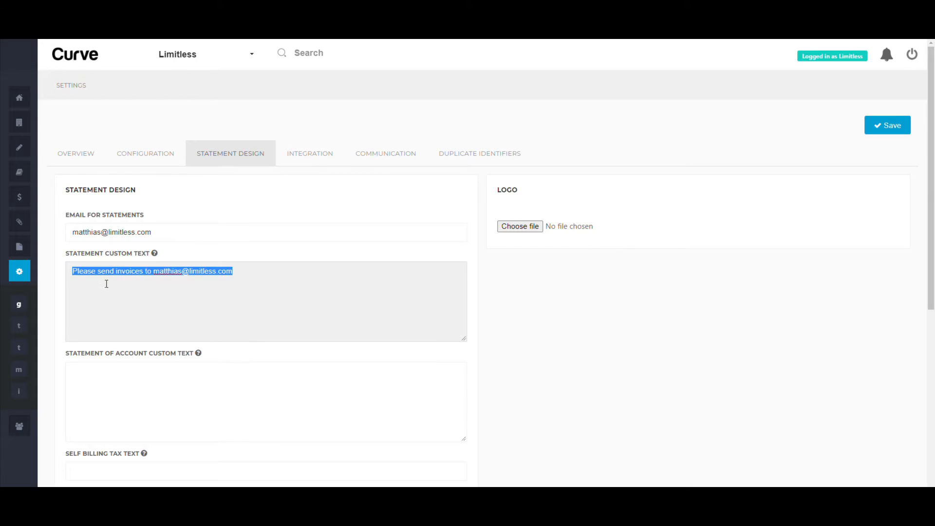
pyautogui.click(150, 388)
pyautogui.hotkey('ctrl', 'v')
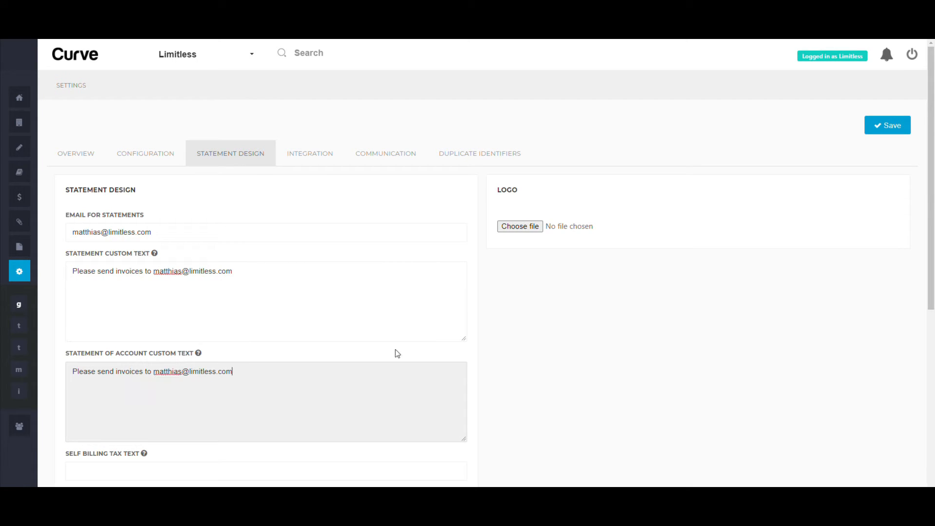
# Set the self billing tax text to VAT and choose Combined as the statement design
pyautogui.scroll(-6, 397, 353)
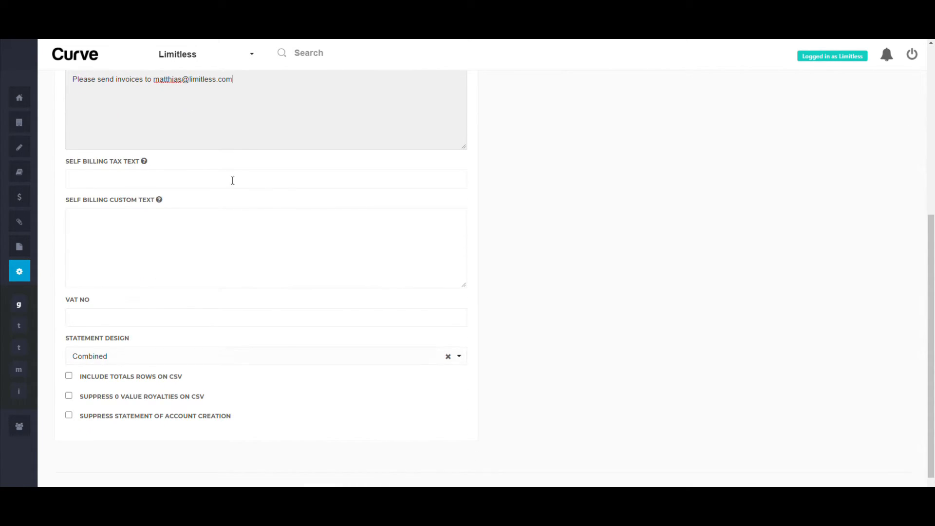
pyautogui.click(92, 185)
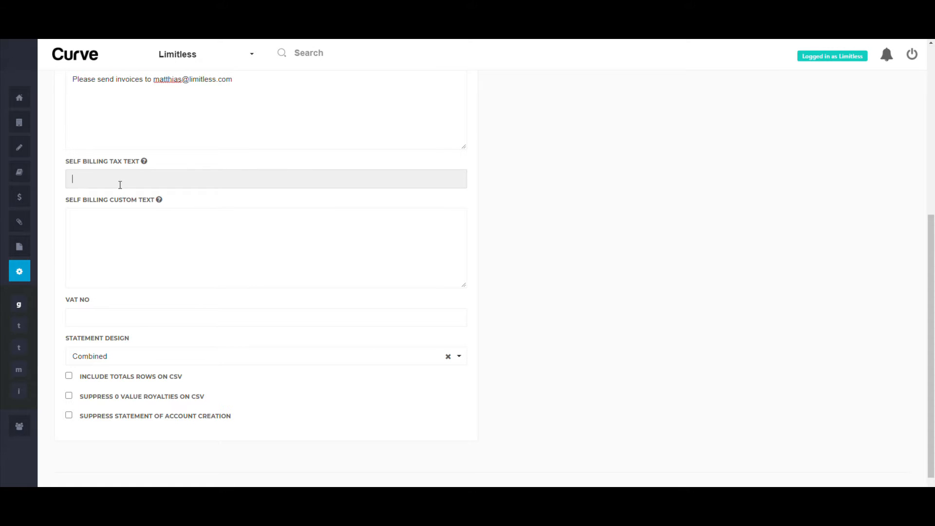
pyautogui.write('VAT')
pyautogui.click(116, 317)
pyautogui.click(134, 359)
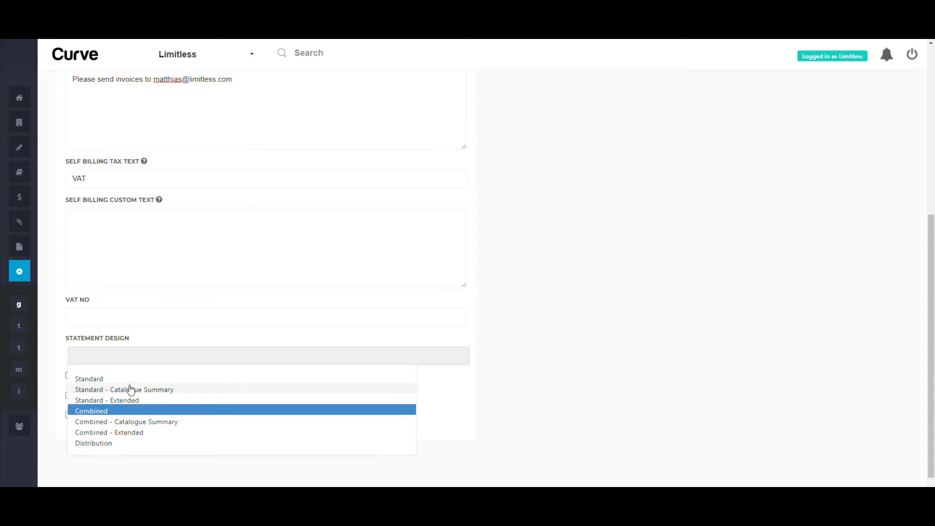
pyautogui.click(129, 411)
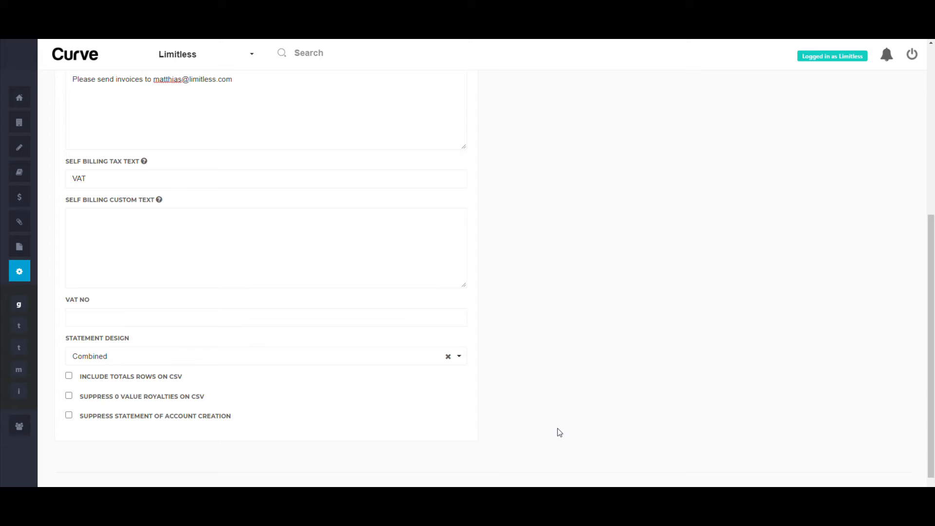
# Upload the Limitless logo image for the statements and save the settings
pyautogui.scroll(6, 560, 433)
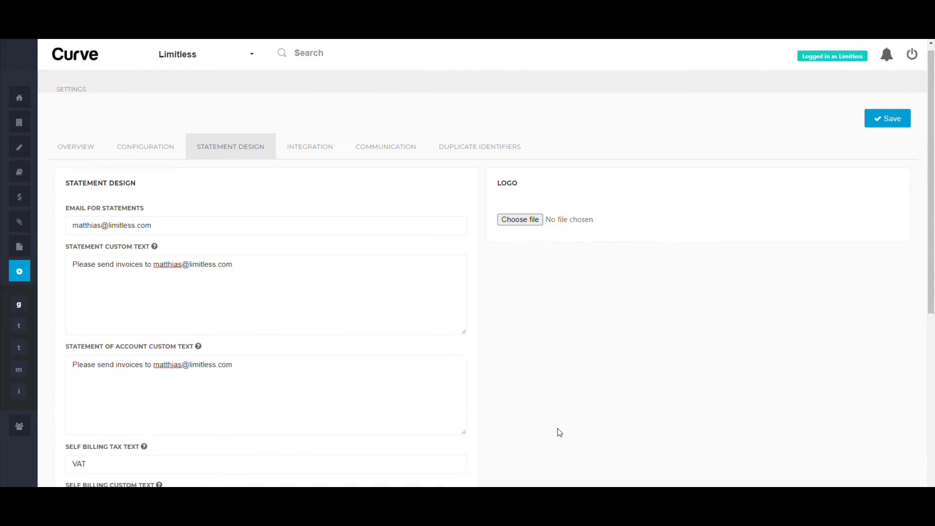
pyautogui.click(534, 227)
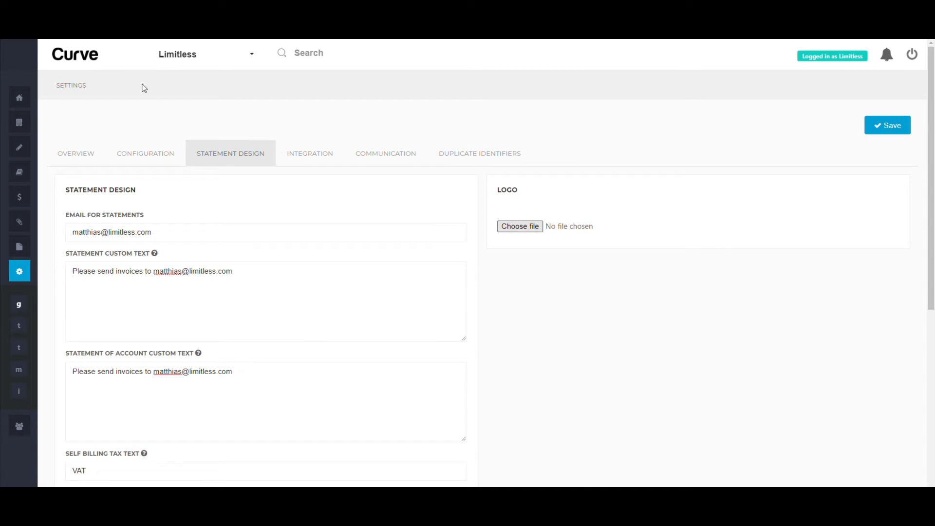
pyautogui.click(857, 478)
pyautogui.click(885, 125)
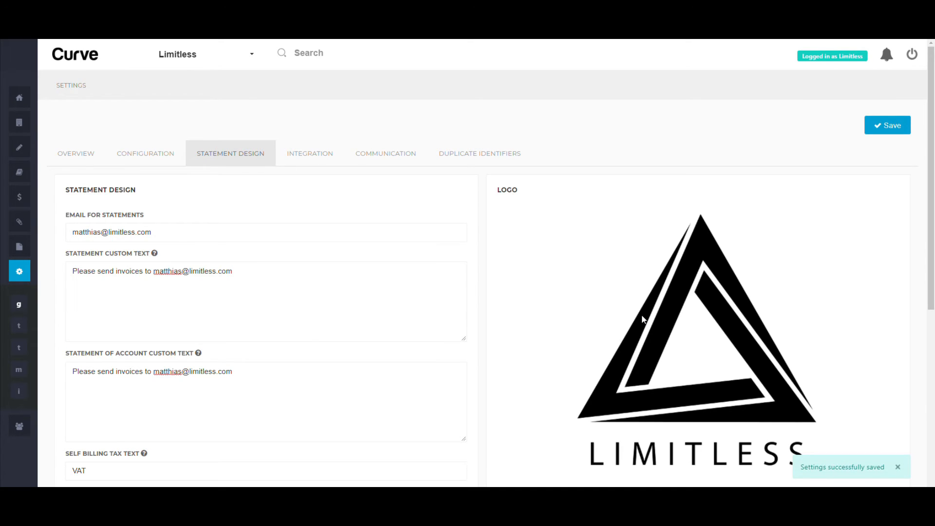
# In the integration settings, set the FTP host to audiosalad, root directory to /limitless and default distribution channel to Digital
pyautogui.click(294, 154)
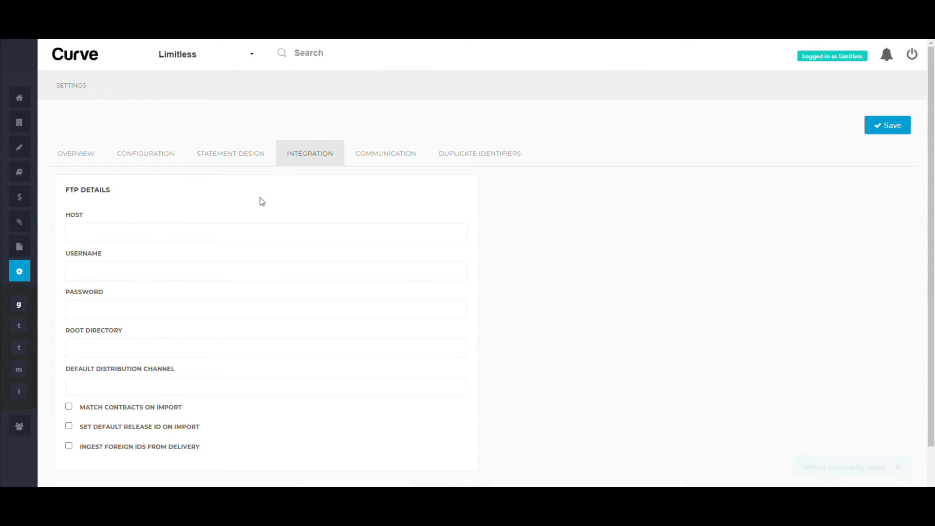
pyautogui.click(249, 235)
pyautogui.write('audiosalad')
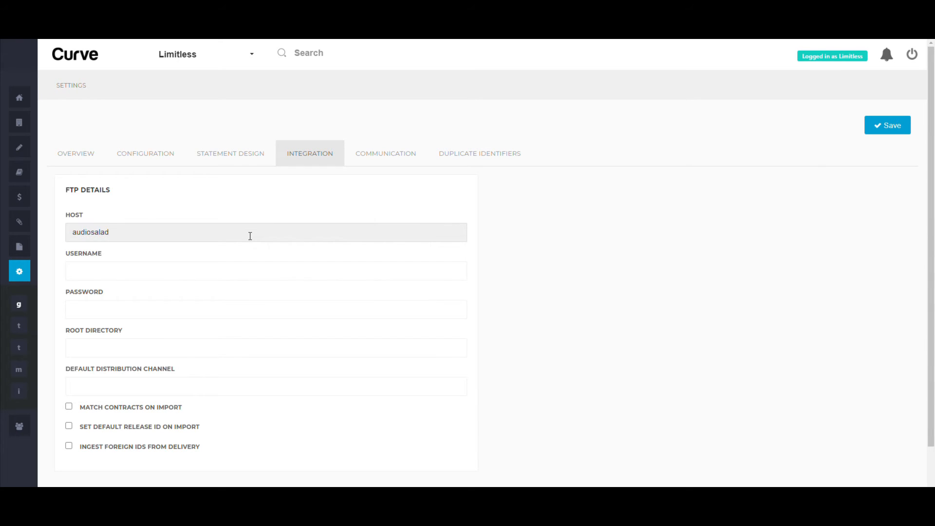
pyautogui.press('Tab')
pyautogui.press('Tab')
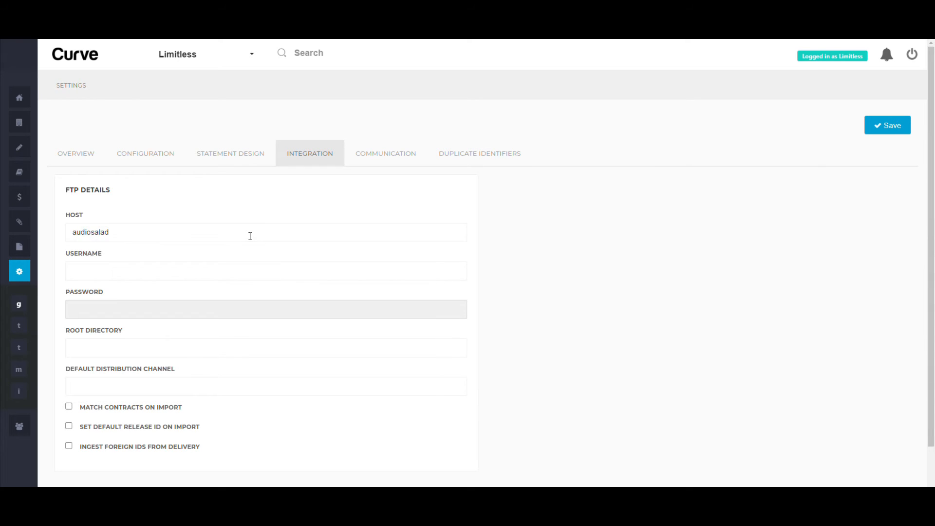
pyautogui.press('Tab')
pyautogui.write('/limitless')
pyautogui.press('Tab')
pyautogui.write('Digital')
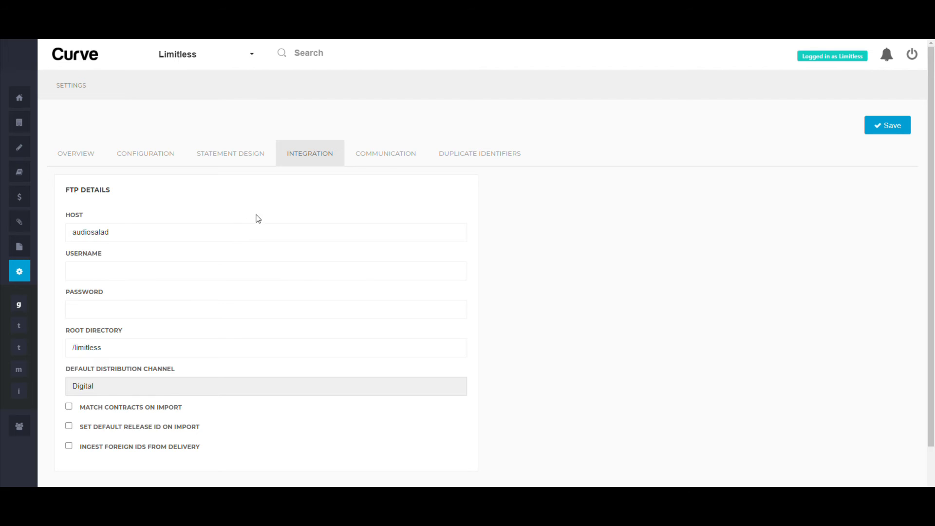
# In the communication settings, enter the contact's e-mail as the support email
pyautogui.click(390, 161)
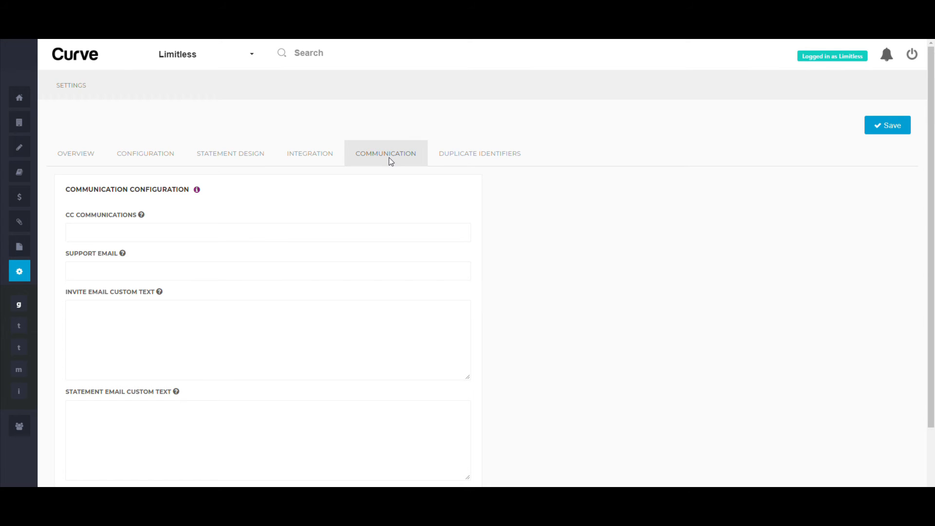
pyautogui.click(394, 272)
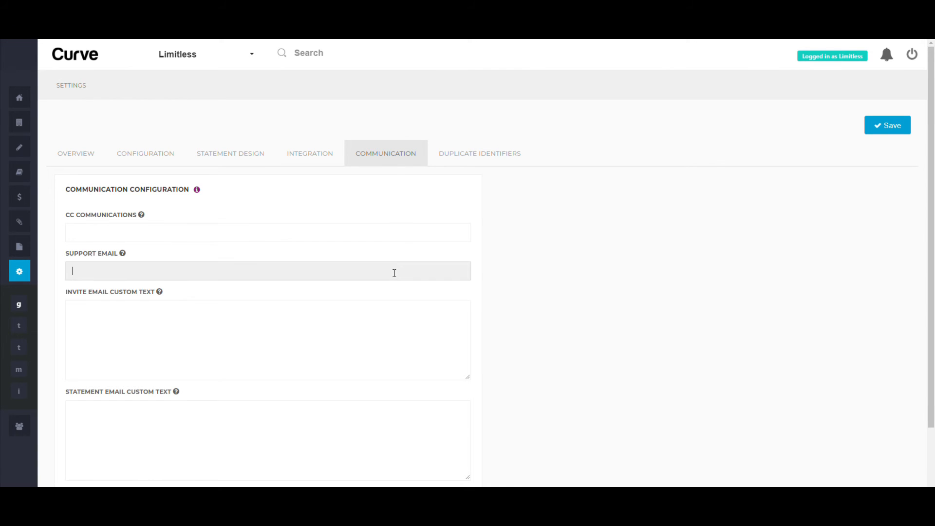
# Set the invite email custom text to "Welcome!" and save the settings
pyautogui.click(383, 322)
pyautogui.write('Welcome!')
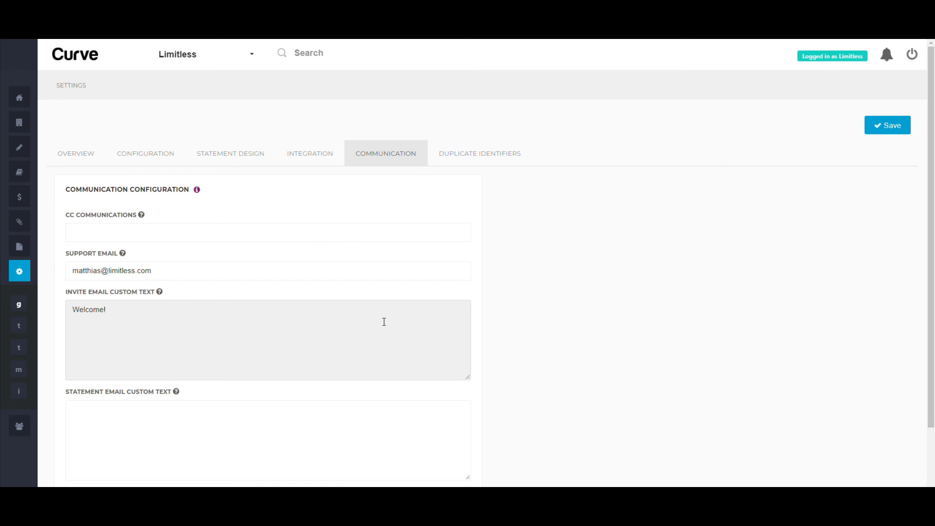
pyautogui.click(876, 128)
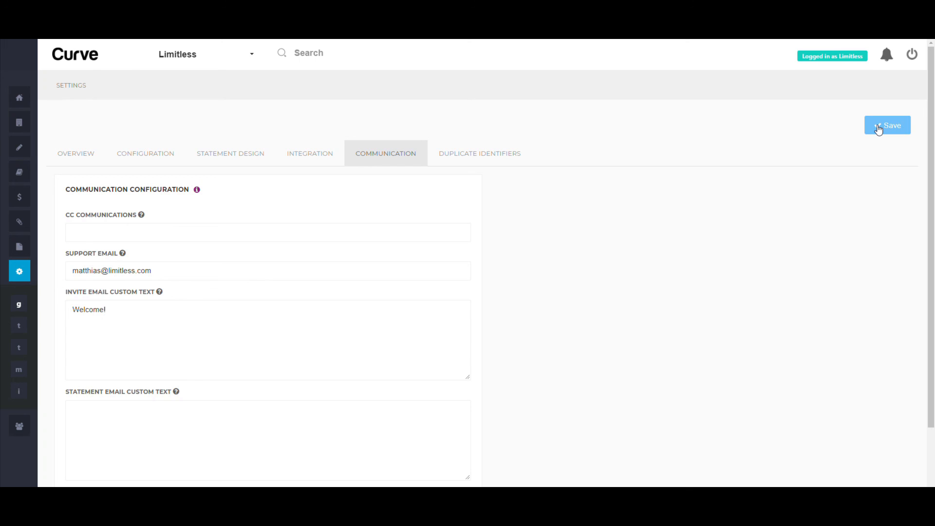